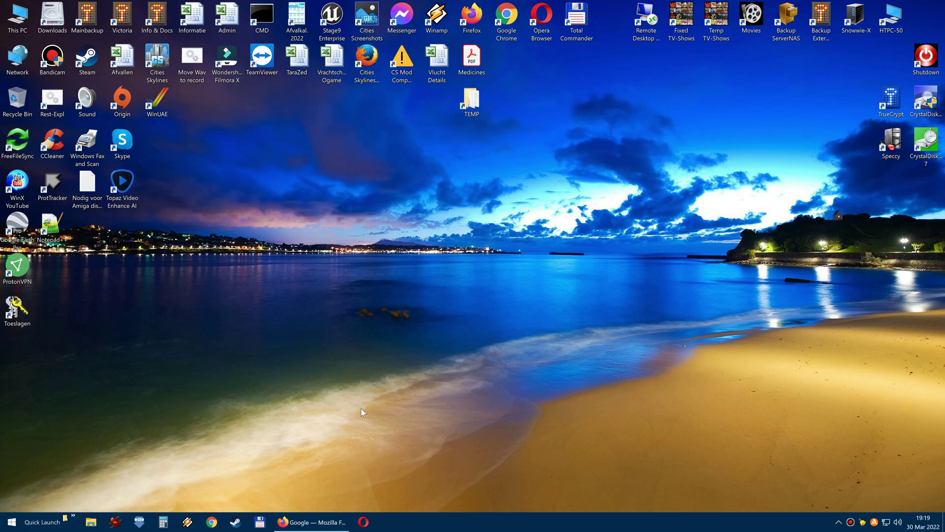
- Restore the Firefox window showing the google.nl homepage from the taskbar
{"action": "left_click", "coordinate": [316, 525]}
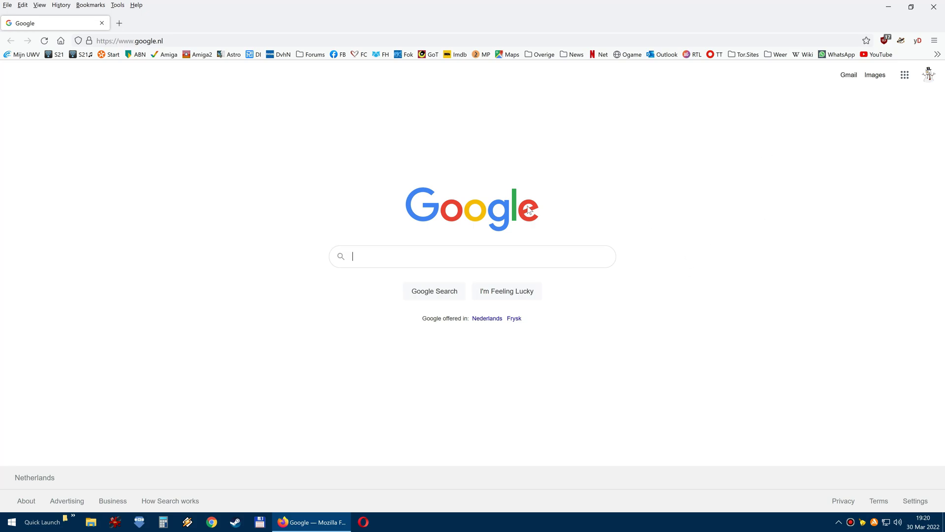
- Load about:support and scroll to the Profile Folder row under Application Basics
{"action": "left_click", "coordinate": [189, 41]}
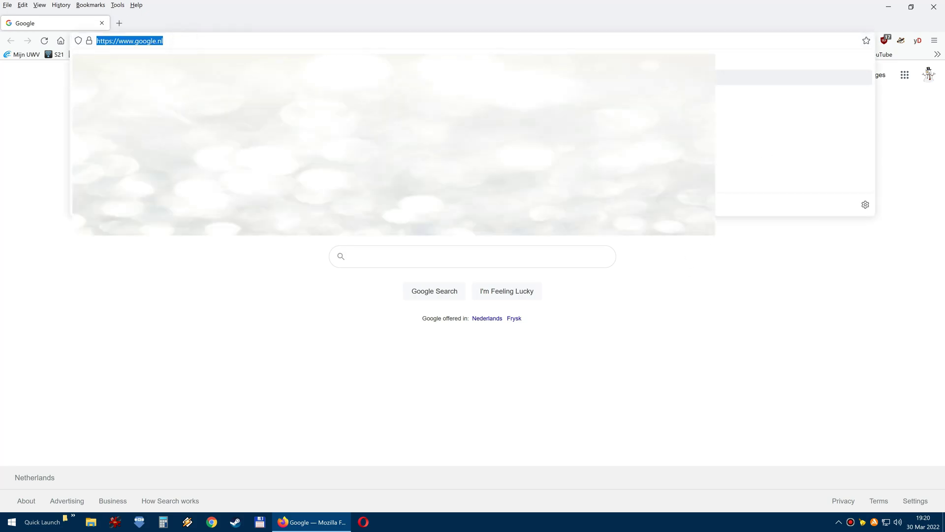
{"action": "type", "text": "about"}
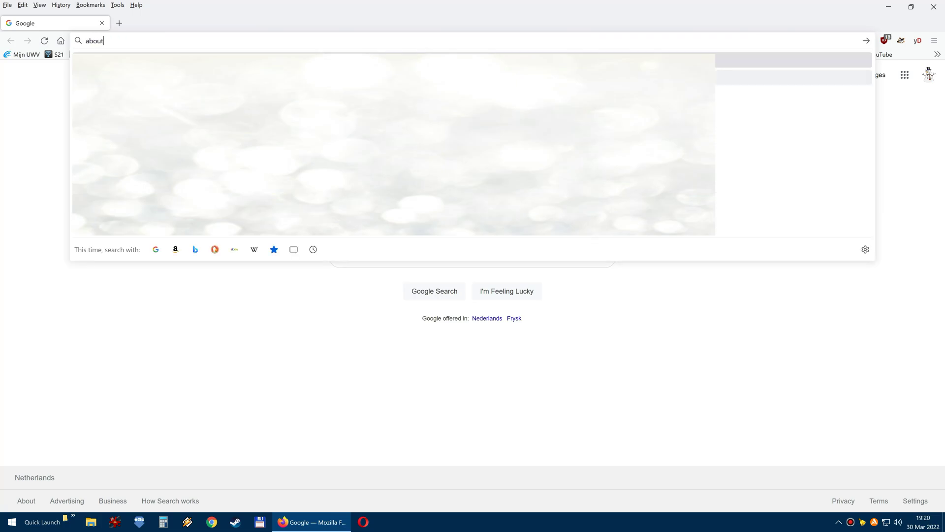
{"action": "type", "text": ":support"}
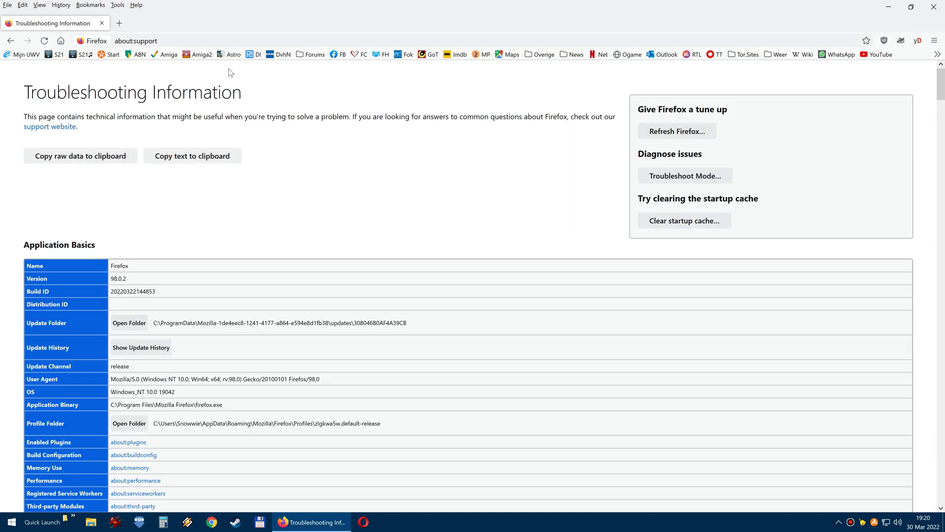
{"action": "scroll", "coordinate": [137, 354], "scroll_direction": "down", "scroll_amount": 3}
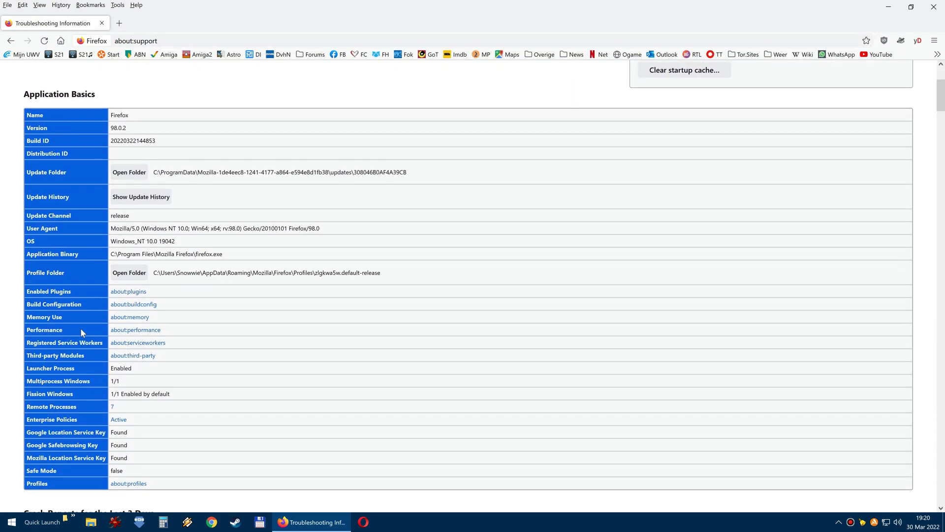
{"action": "left_click_drag", "start_coordinate": [28, 275], "coordinate": [69, 277]}
{"action": "left_click", "coordinate": [82, 277]}
- Open the zlgkwa5w.default-release profile folder in File Explorer and add a folder named chrome
{"action": "left_click", "coordinate": [131, 273]}
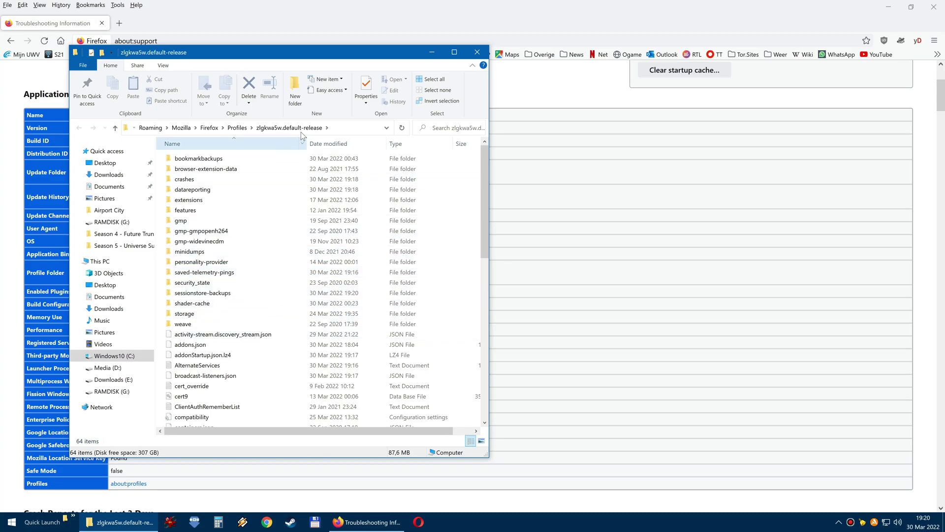
{"action": "left_click", "coordinate": [296, 92]}
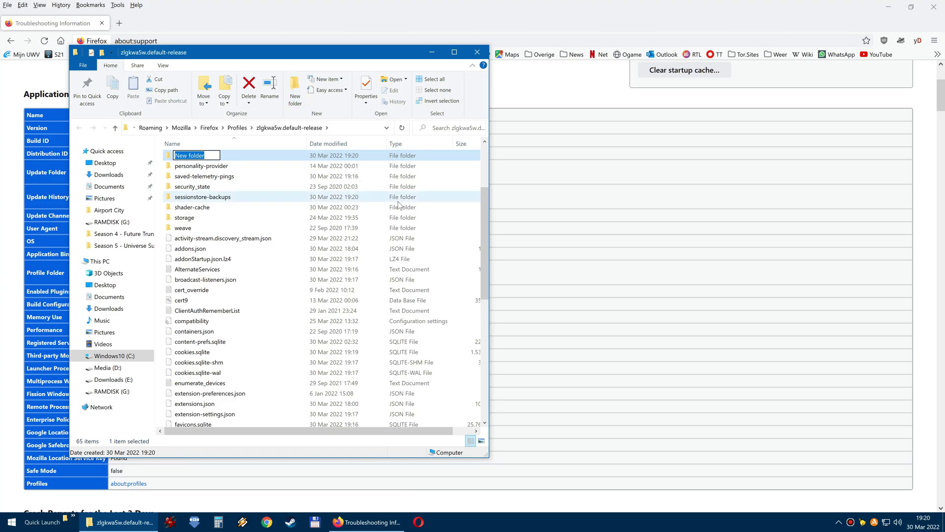
{"action": "type", "text": "chrome"}
{"action": "key", "text": "Return"}
{"action": "scroll", "coordinate": [226, 191], "scroll_direction": "up", "scroll_amount": 1}
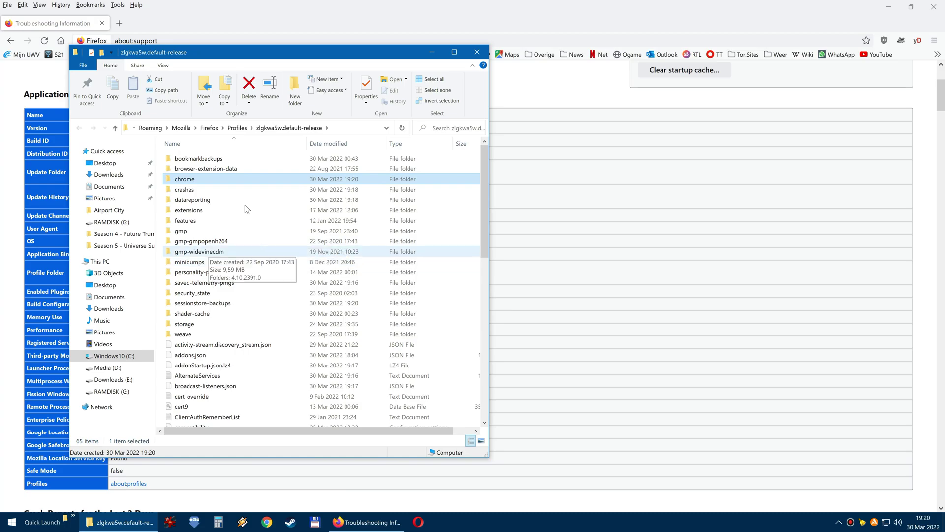
{"action": "left_click_drag", "start_coordinate": [338, 53], "coordinate": [396, 46]}
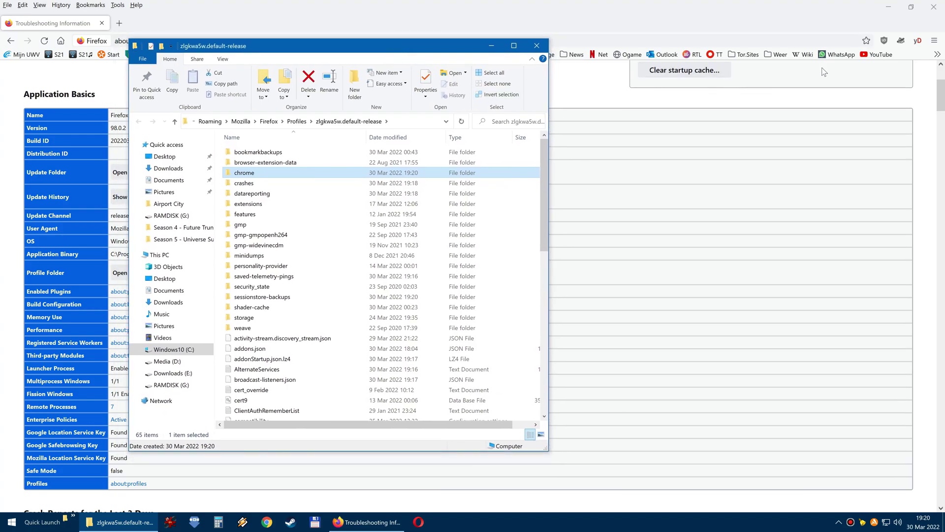
- Minimize Firefox and open the TEMP shortcut's Chrome folder on the right, beside the profile window
{"action": "left_click", "coordinate": [889, 9]}
{"action": "left_click_drag", "start_coordinate": [357, 48], "coordinate": [287, 55]}
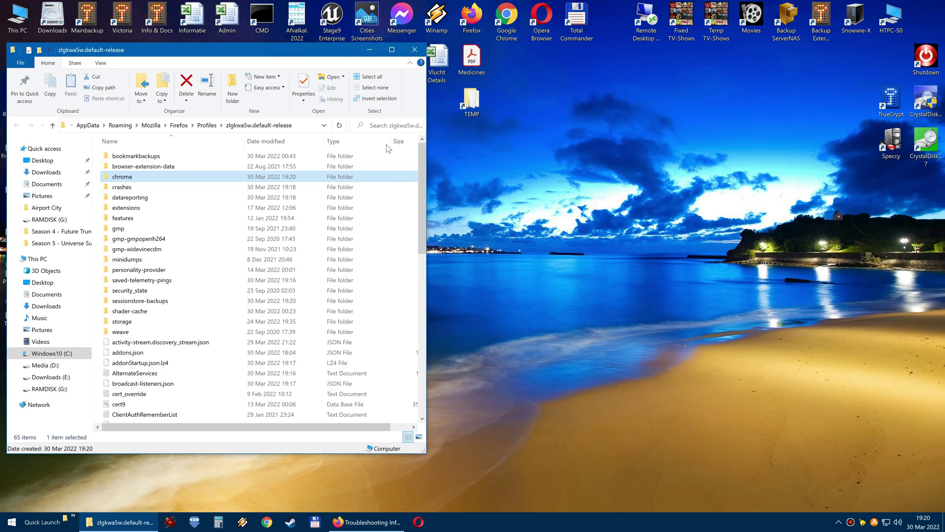
{"action": "double_click", "coordinate": [477, 102]}
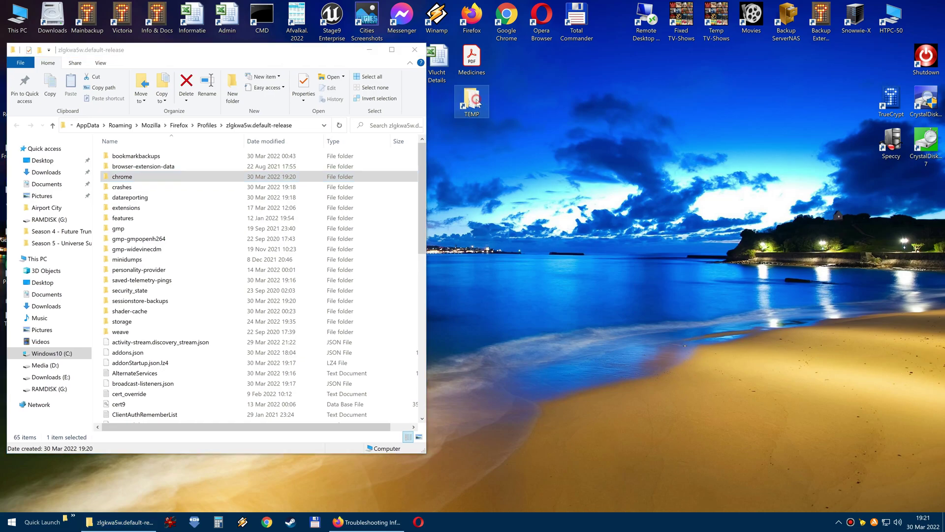
{"action": "left_click_drag", "start_coordinate": [275, 68], "coordinate": [787, 59]}
{"action": "left_click_drag", "start_coordinate": [300, 56], "coordinate": [317, 62]}
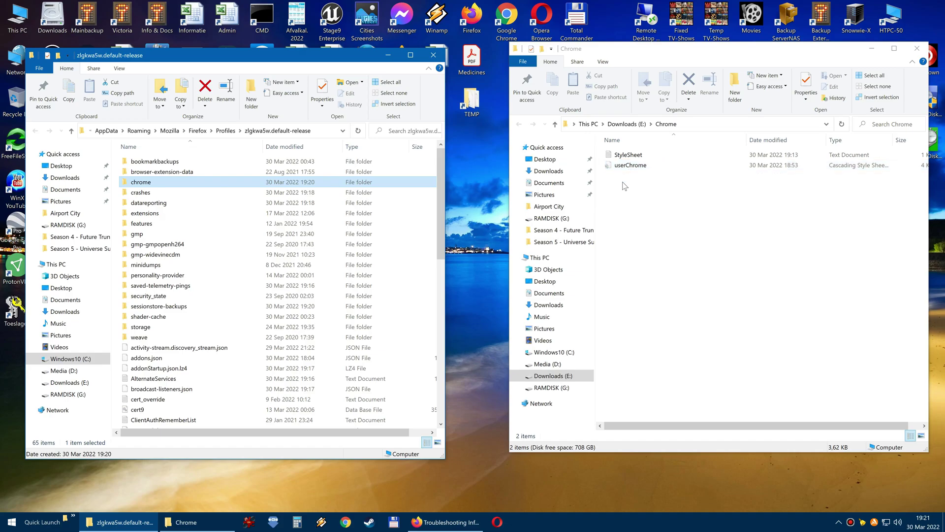
- Copy the userChrome file from Downloads Chrome into the profile's new chrome folder
{"action": "double_click", "coordinate": [142, 183]}
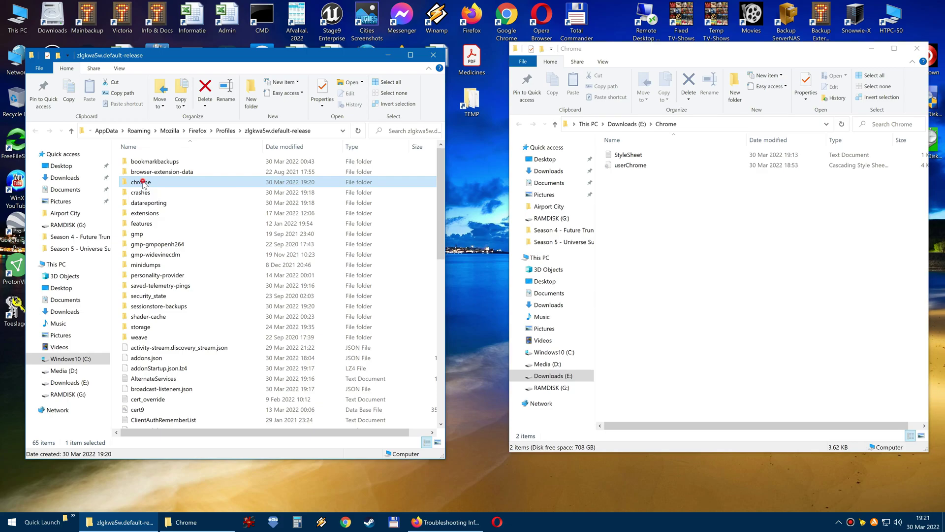
{"action": "right_click", "coordinate": [630, 166]}
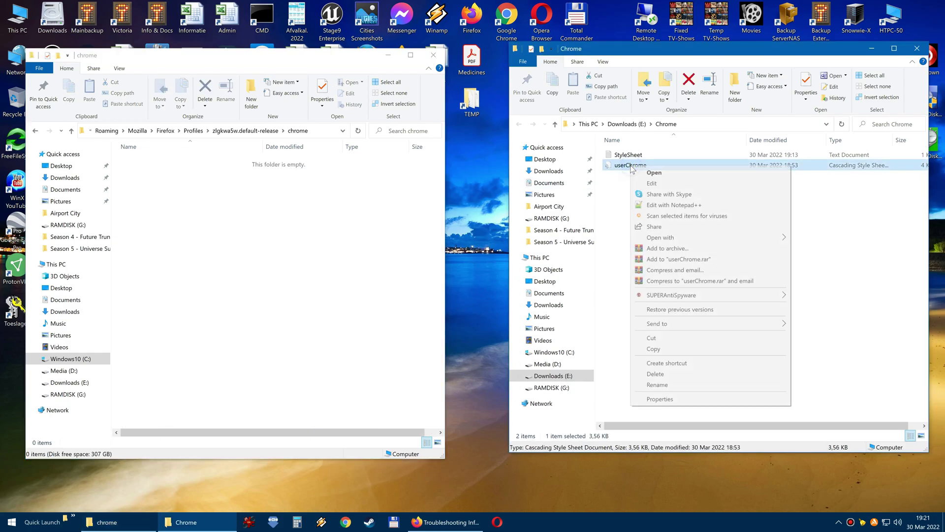
{"action": "left_click", "coordinate": [666, 349]}
{"action": "right_click", "coordinate": [183, 209]}
{"action": "left_click", "coordinate": [214, 276]}
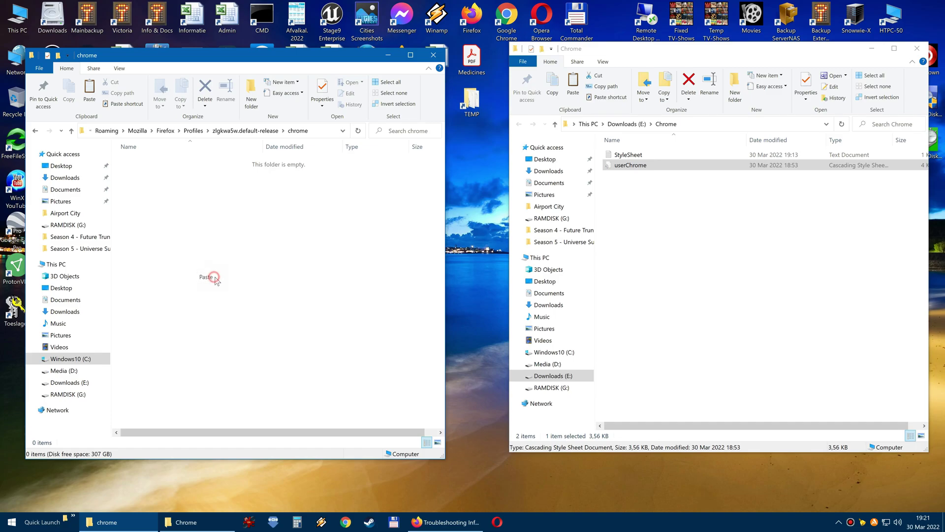
{"action": "left_click", "coordinate": [224, 244]}
- Close the profile's chrome folder window and move the Downloads Chrome window to the upper right
{"action": "left_click", "coordinate": [733, 229]}
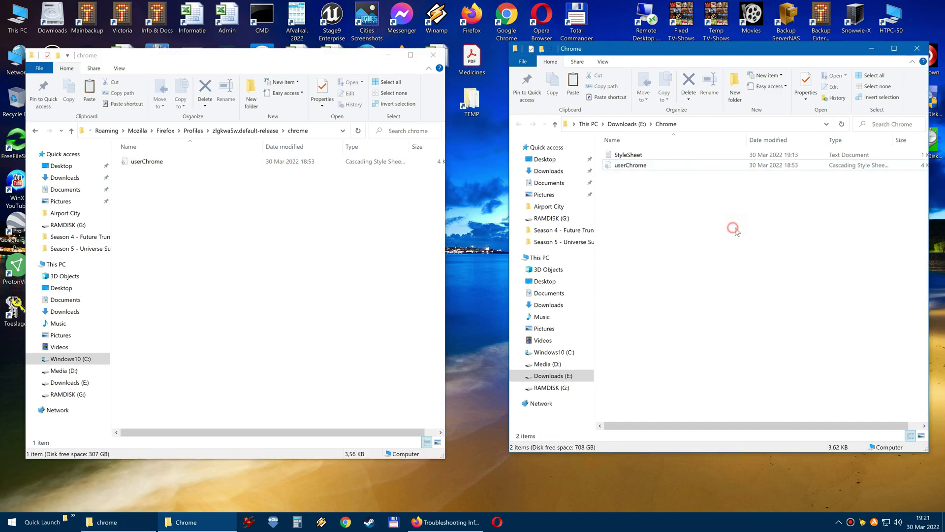
{"action": "left_click", "coordinate": [427, 51]}
{"action": "left_click_drag", "start_coordinate": [711, 55], "coordinate": [521, 57]}
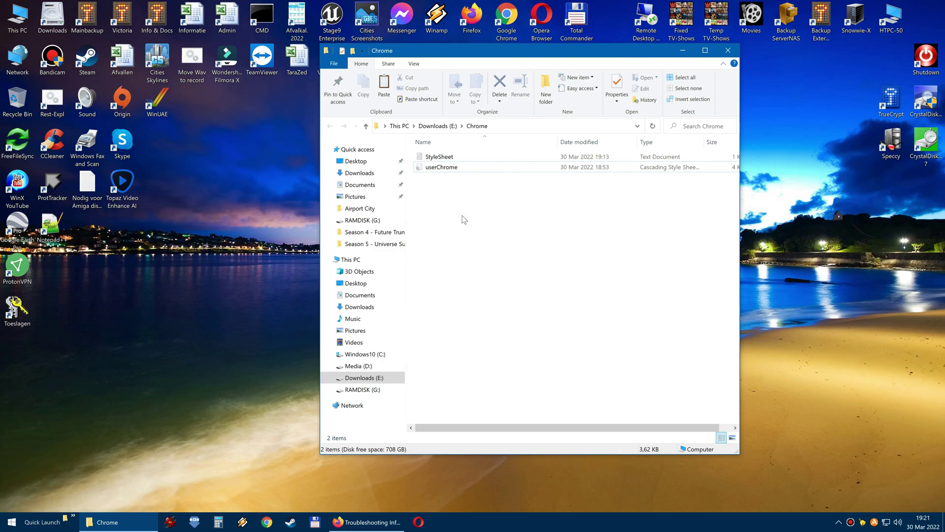
{"action": "left_click", "coordinate": [454, 157]}
{"action": "left_click_drag", "start_coordinate": [505, 56], "coordinate": [690, 39]}
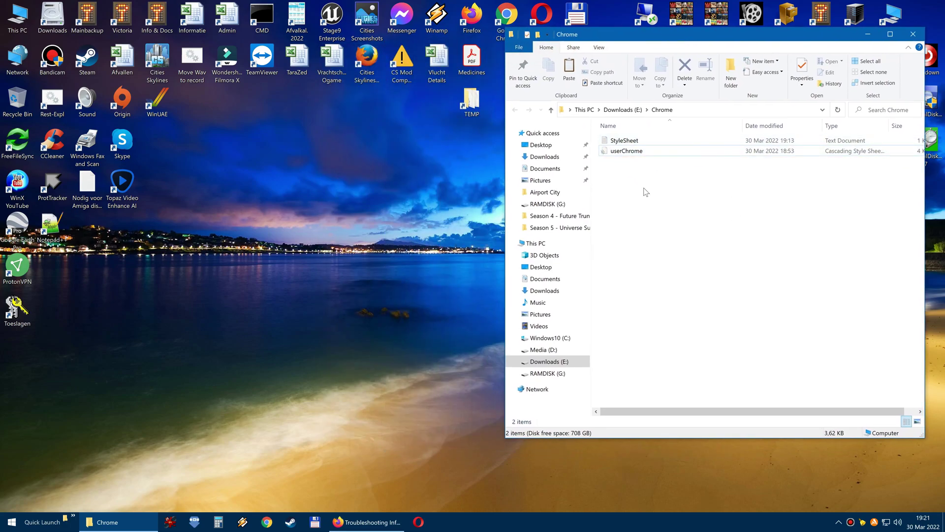
- Load about:config in Firefox with all preferences shown, then bring the Chrome folder forward
{"action": "left_click", "coordinate": [367, 521]}
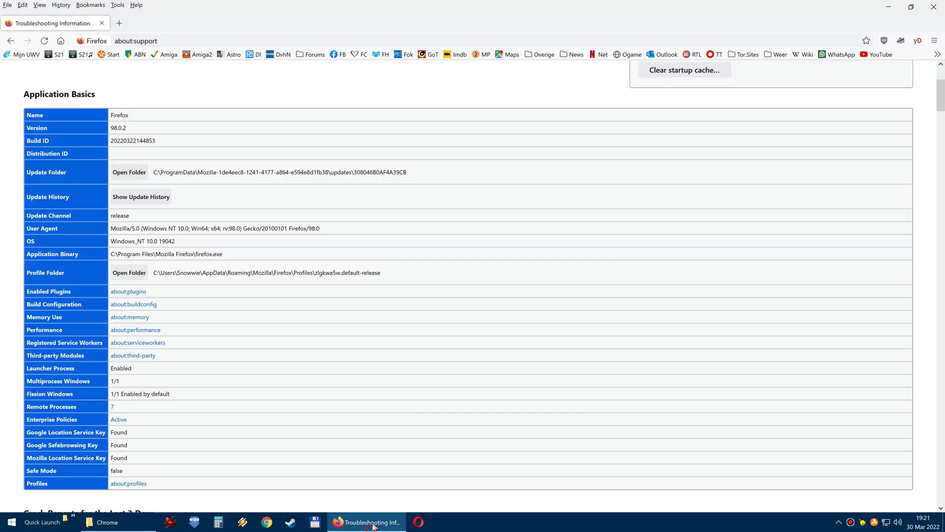
{"action": "left_click", "coordinate": [166, 40]}
{"action": "type", "text": "abou"}
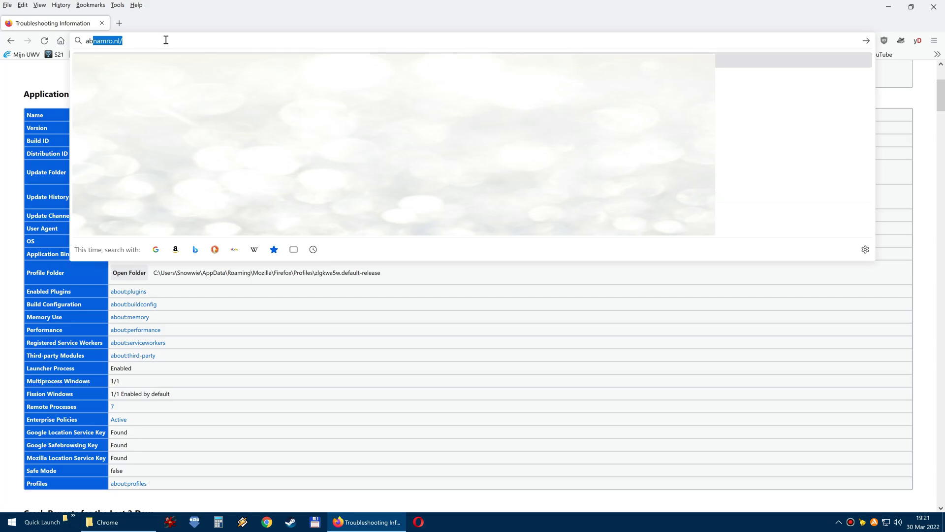
{"action": "type", "text": "t:config"}
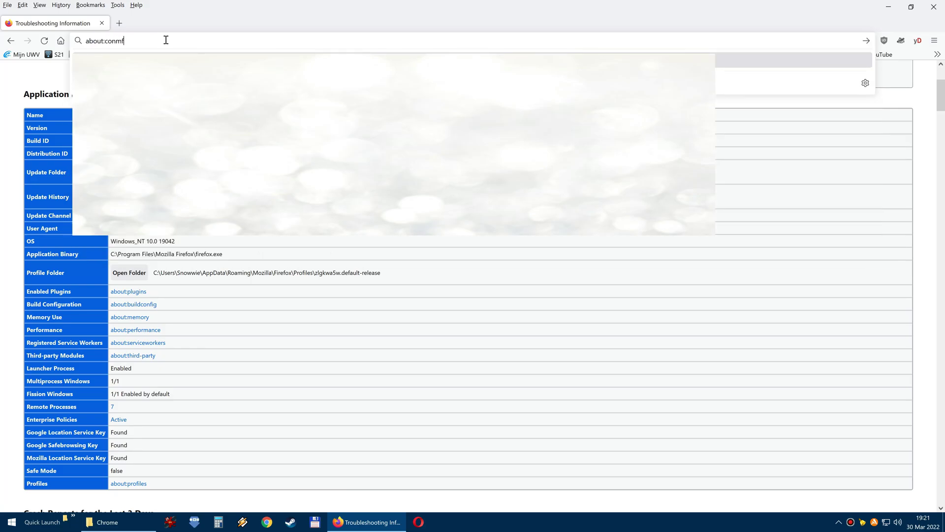
{"action": "key", "text": "Return"}
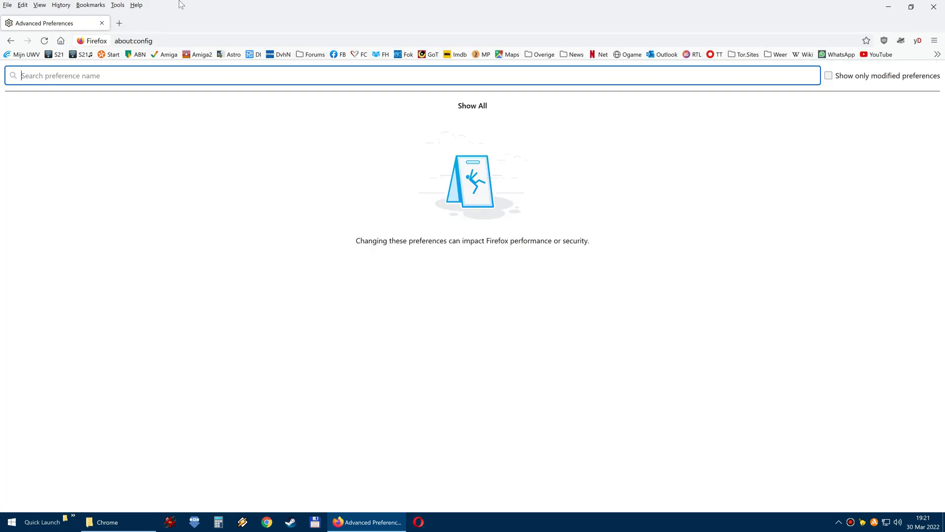
{"action": "left_click", "coordinate": [454, 109]}
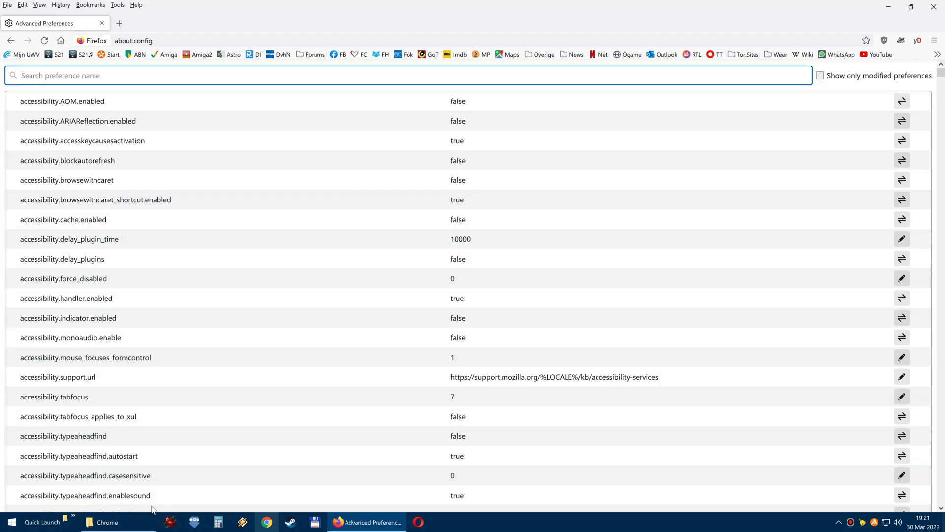
{"action": "left_click", "coordinate": [133, 524]}
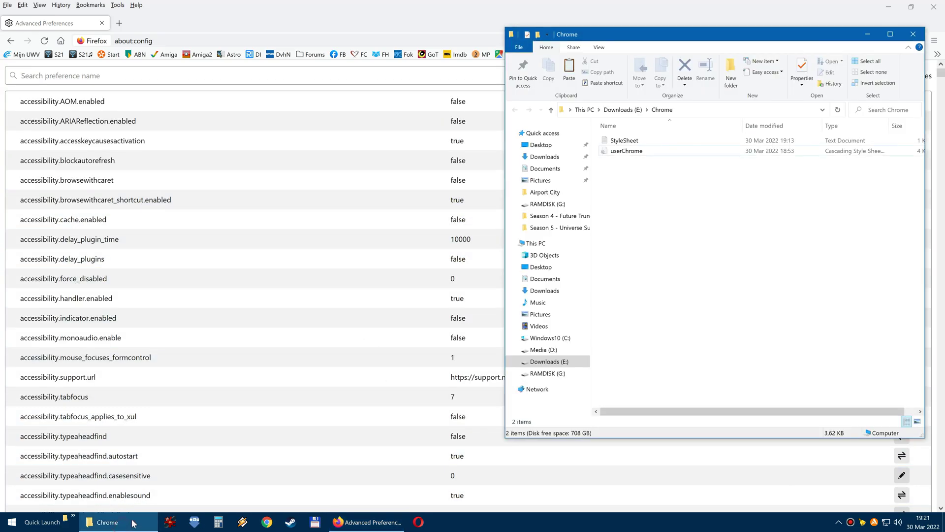
- Open the StyleSheet text file in Notepad to read the preference name to enable
{"action": "double_click", "coordinate": [633, 142]}
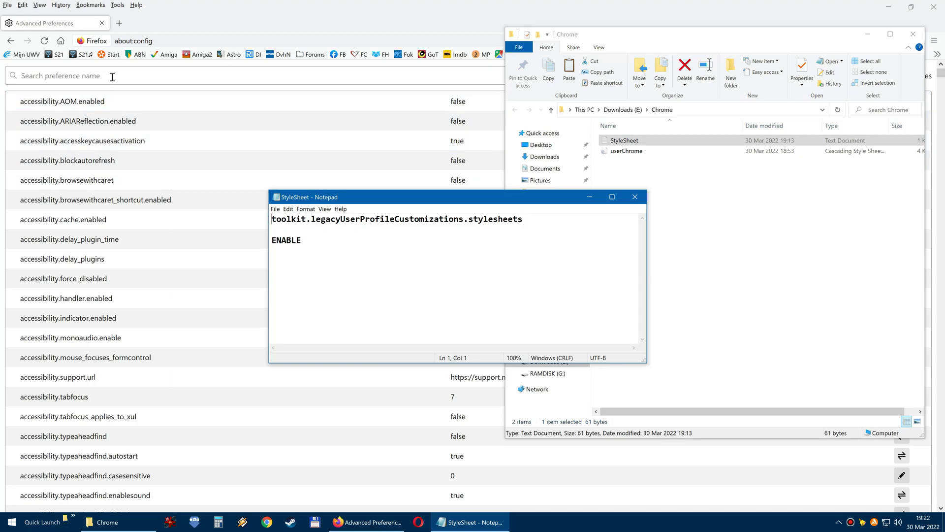
- Search about:config for toolkit.leg and toggle toolkit.legacyUserProfileCustomizations.stylesheets to true
{"action": "left_click", "coordinate": [112, 76]}
{"action": "type", "text": "to"}
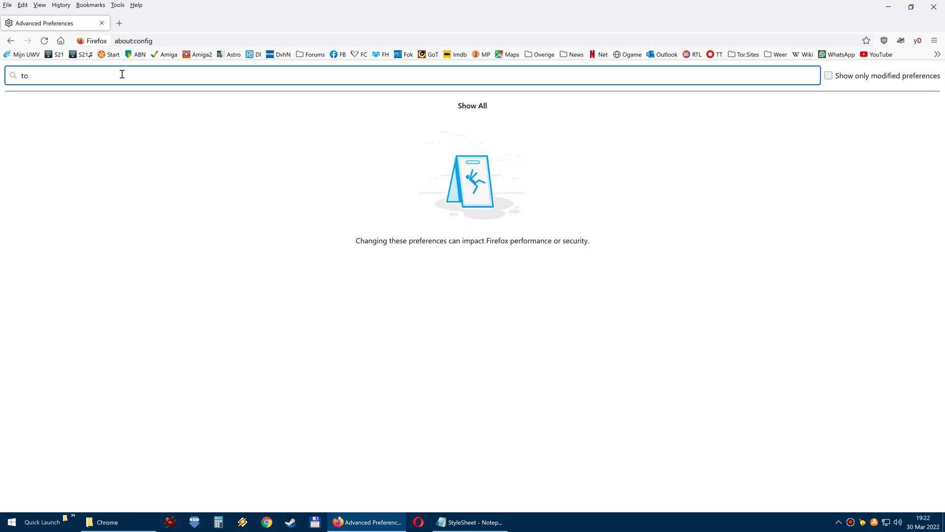
{"action": "type", "text": "olkit.leg"}
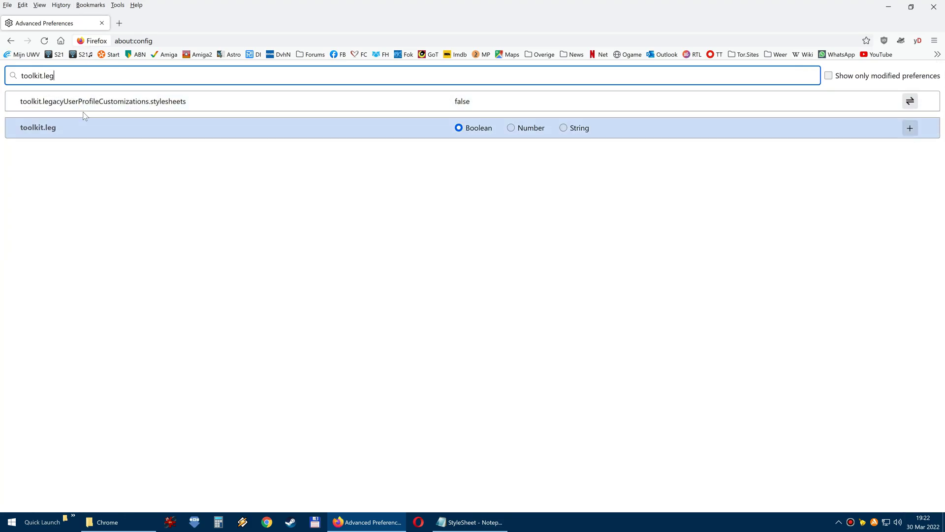
{"action": "left_click", "coordinate": [911, 103]}
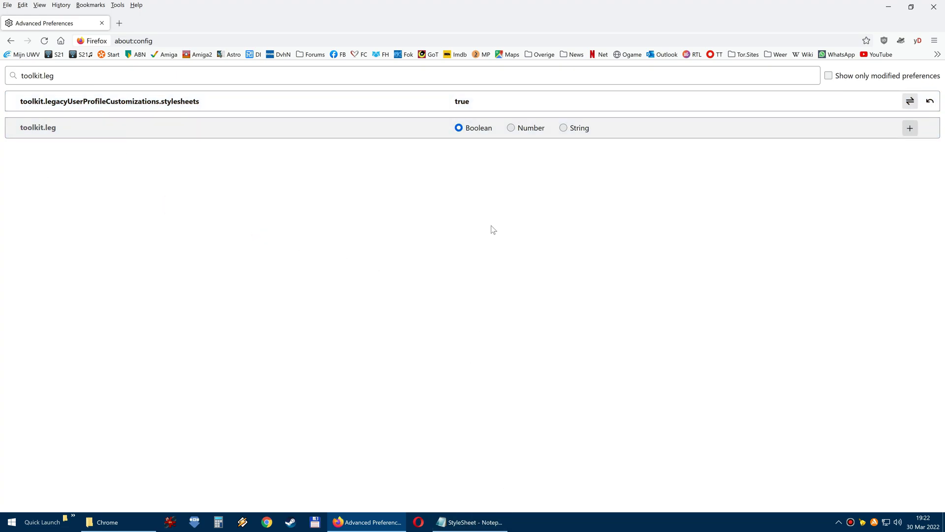
- Close the StyleSheet note, exit Firefox via File > Exit, and close the Chrome folder window
{"action": "left_click", "coordinate": [485, 521]}
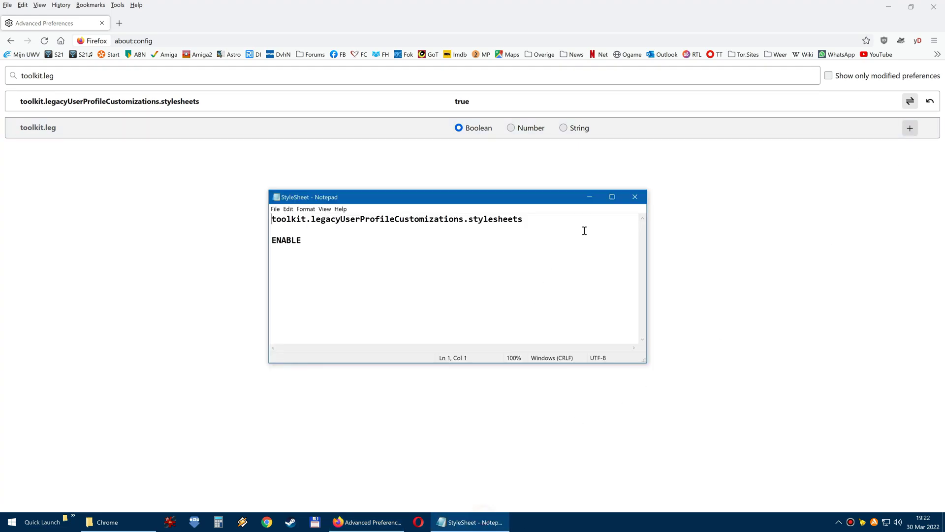
{"action": "left_click", "coordinate": [635, 198]}
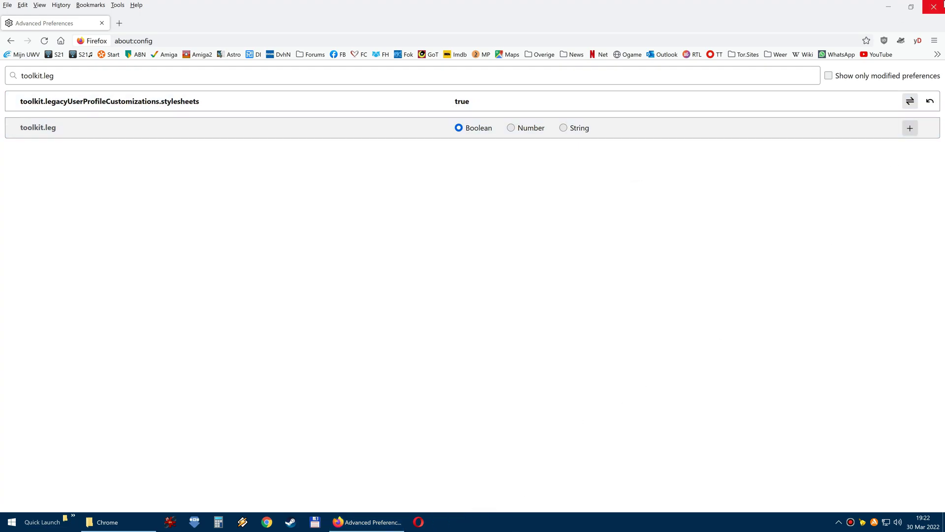
{"action": "left_click", "coordinate": [6, 5]}
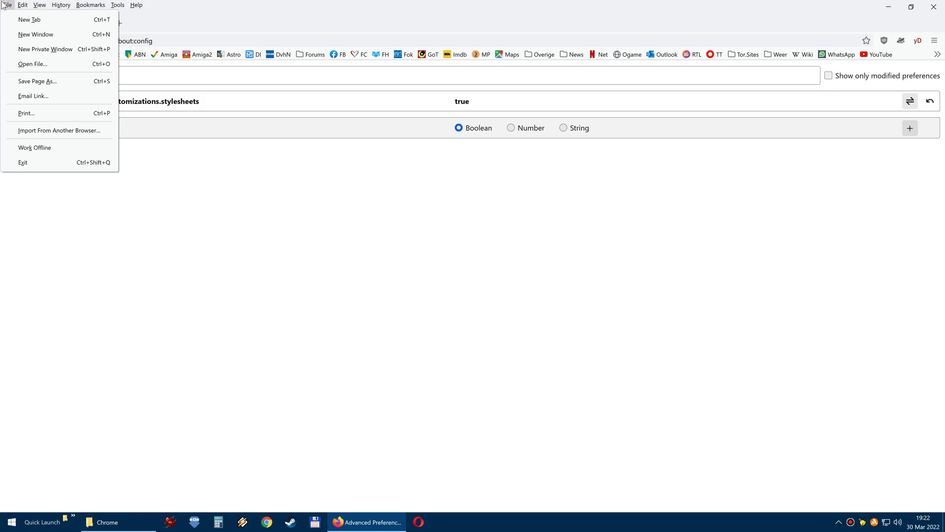
{"action": "left_click", "coordinate": [42, 163]}
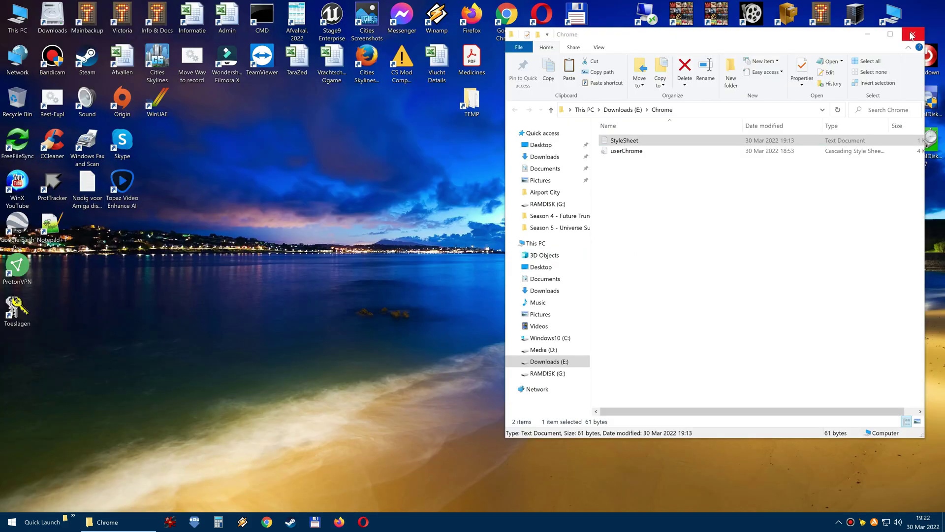
{"action": "left_click", "coordinate": [913, 34]}
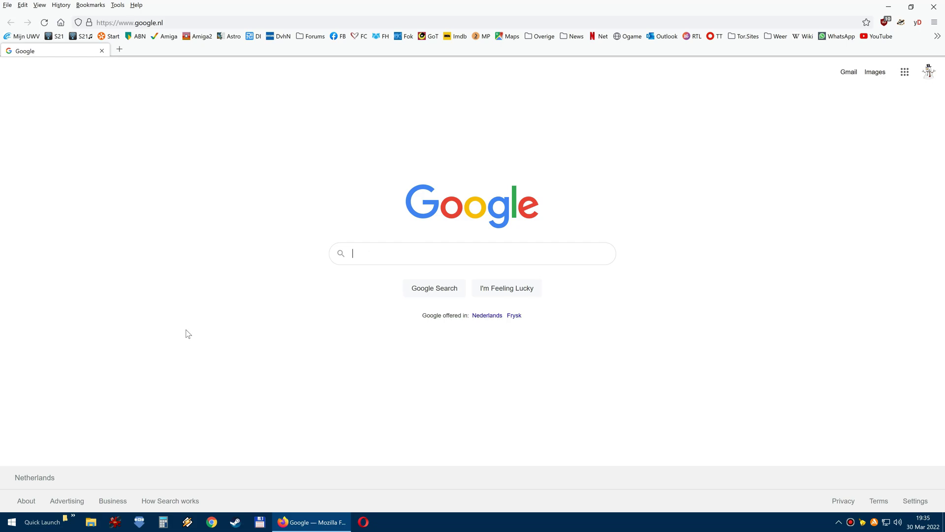
{"action": "left_click", "coordinate": [934, 6]}
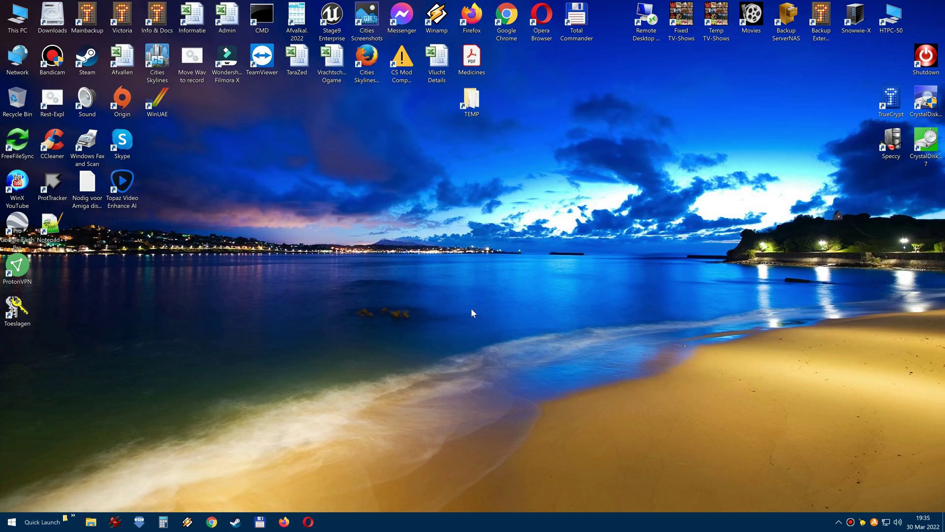
{"action": "double_click", "coordinate": [472, 98]}
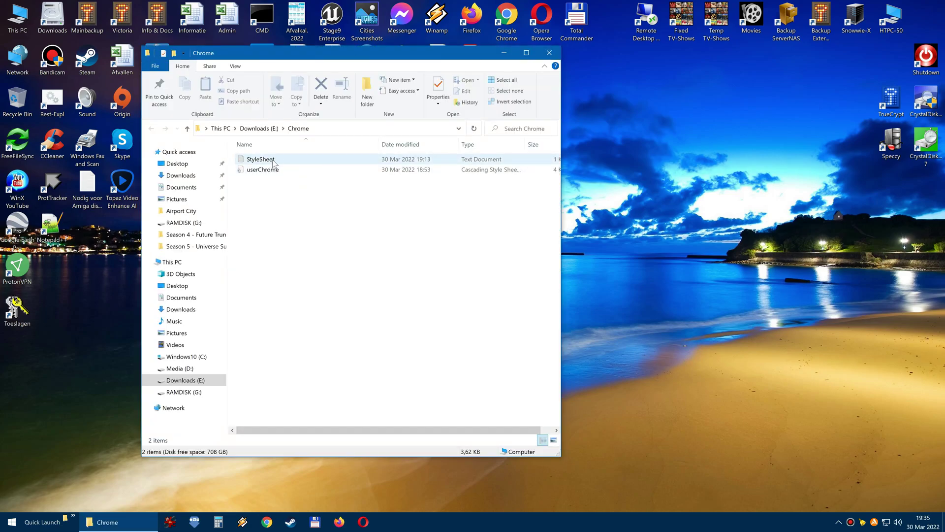
{"action": "left_click", "coordinate": [549, 53]}
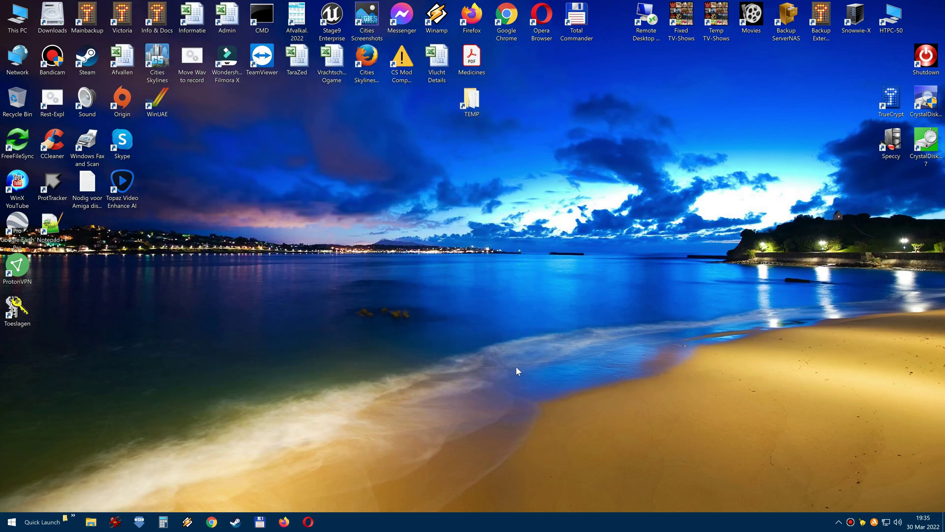